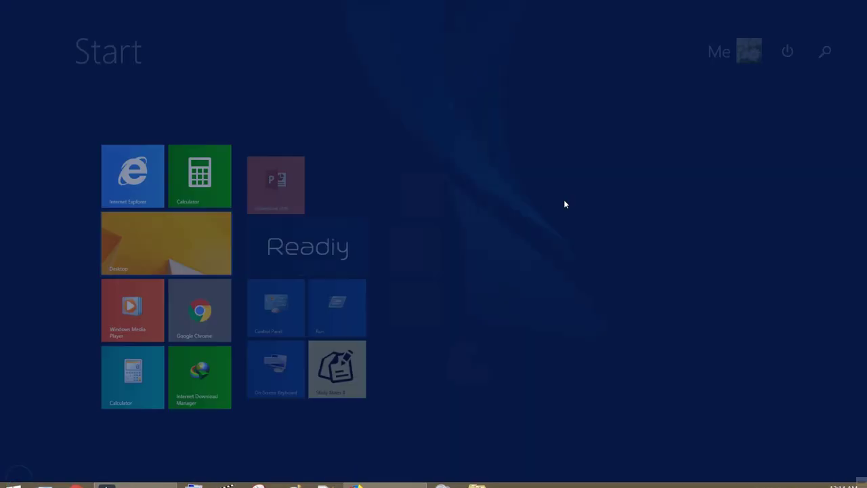
Open Control Panel, go to Hardware and Sound, and open the Sound settings
left_click(276, 314)
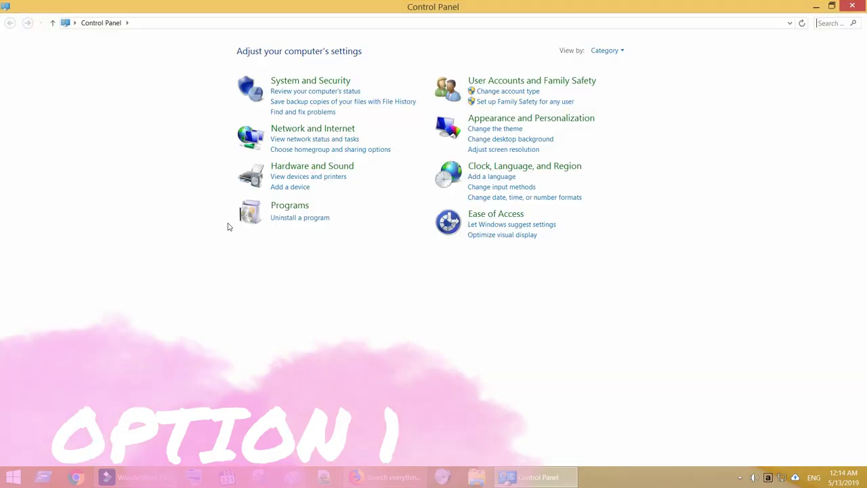
left_click(312, 167)
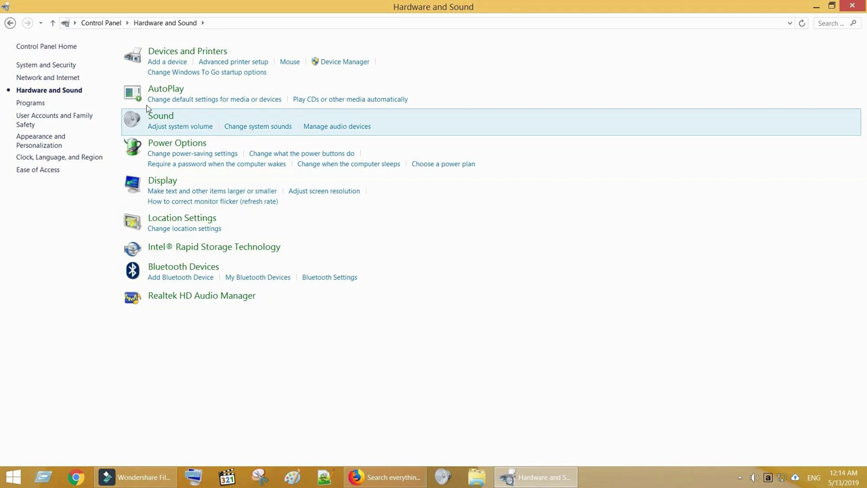
left_click(160, 118)
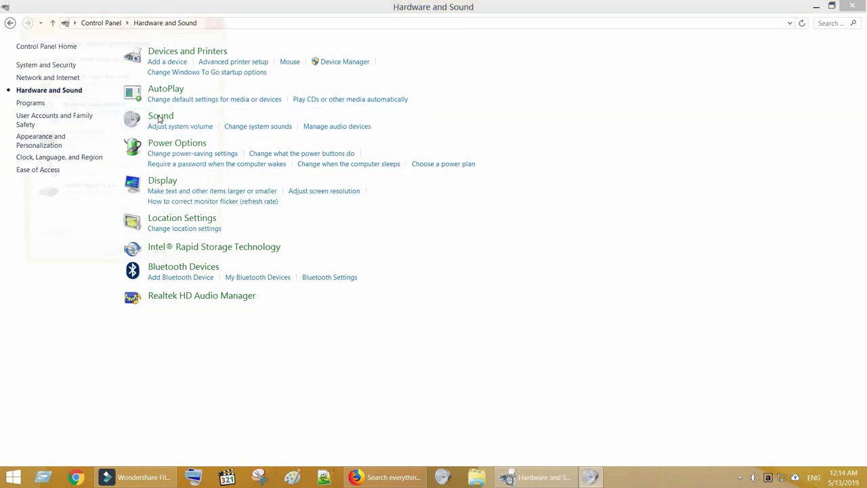
On the Recording tab, show disabled devices, enable Stereo Mix, and confirm with OK
left_click(74, 44)
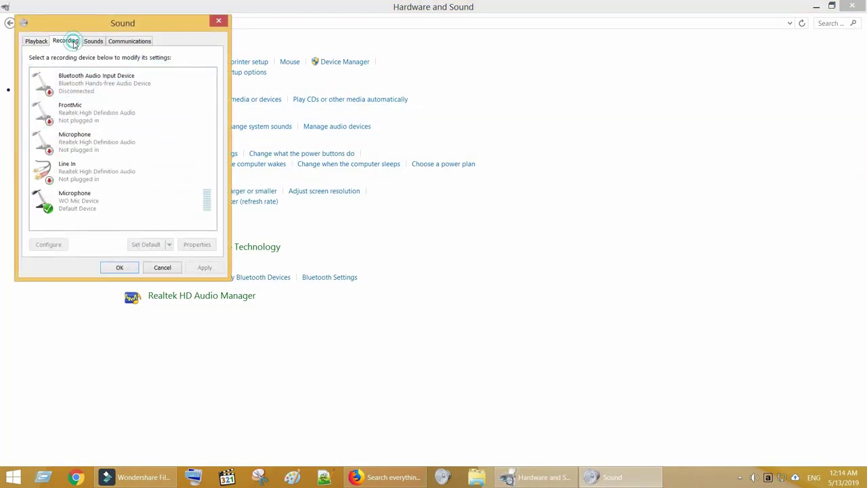
right_click(172, 161)
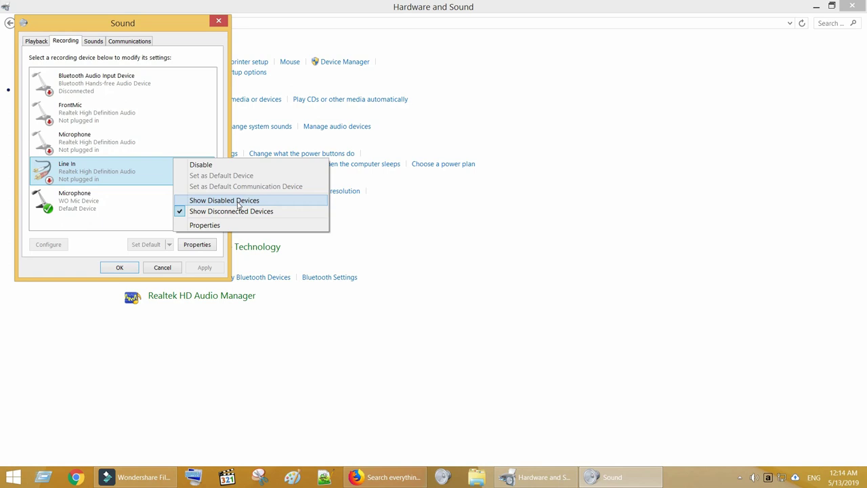
left_click(238, 200)
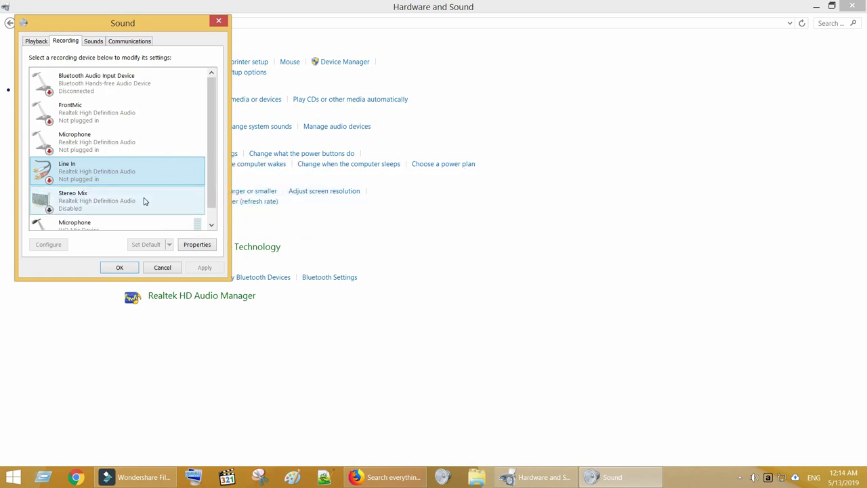
left_click(112, 195)
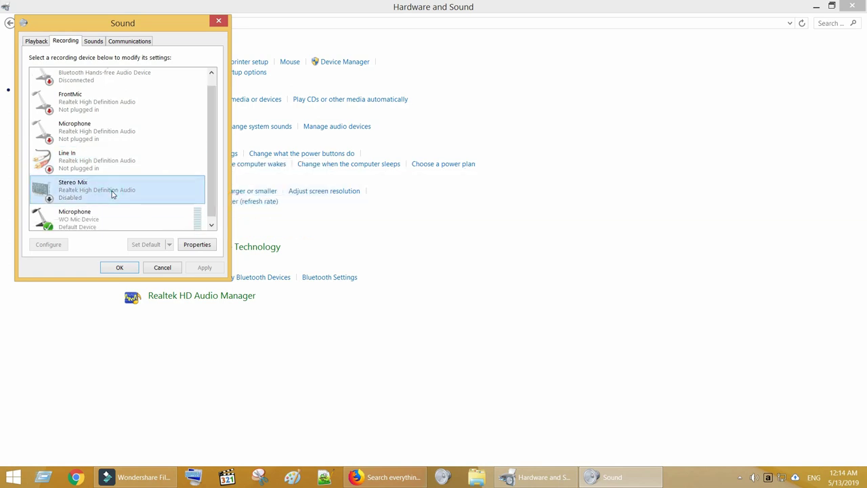
right_click(113, 194)
left_click(129, 197)
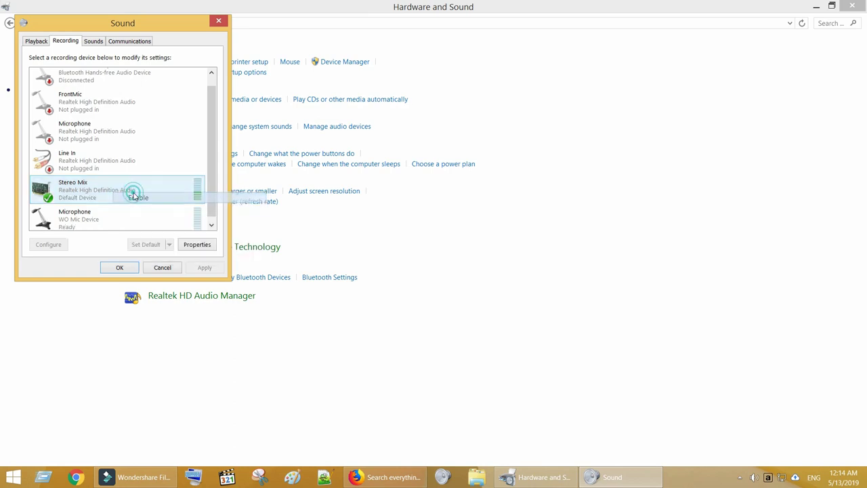
right_click(113, 193)
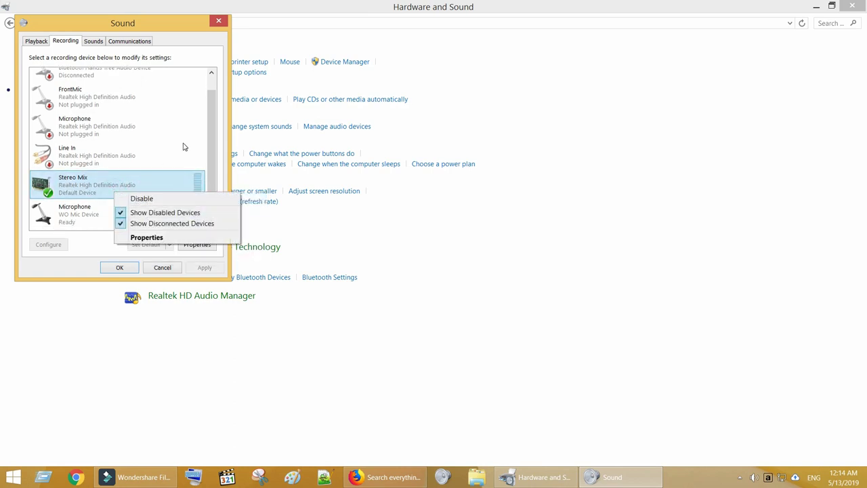
left_click(119, 183)
left_click(120, 267)
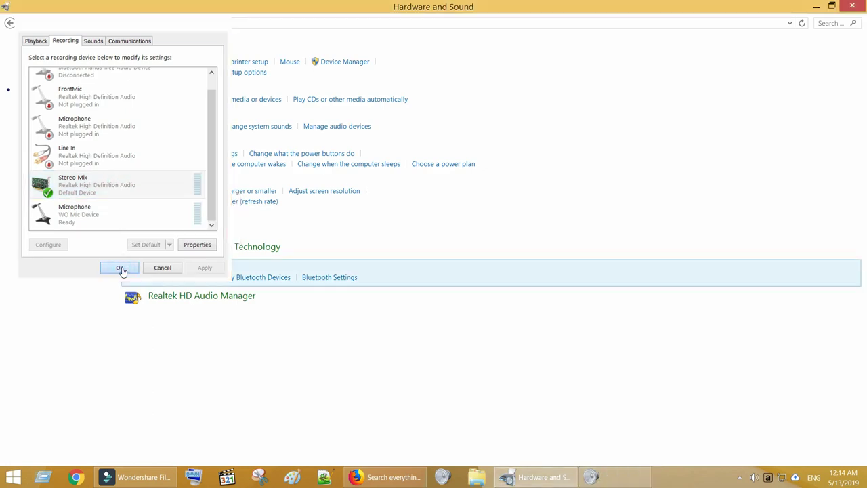
Close Control Panel and launch Sound Recorder from a Start search for 'sound'
left_click(859, 7)
key("super")
left_click(824, 48)
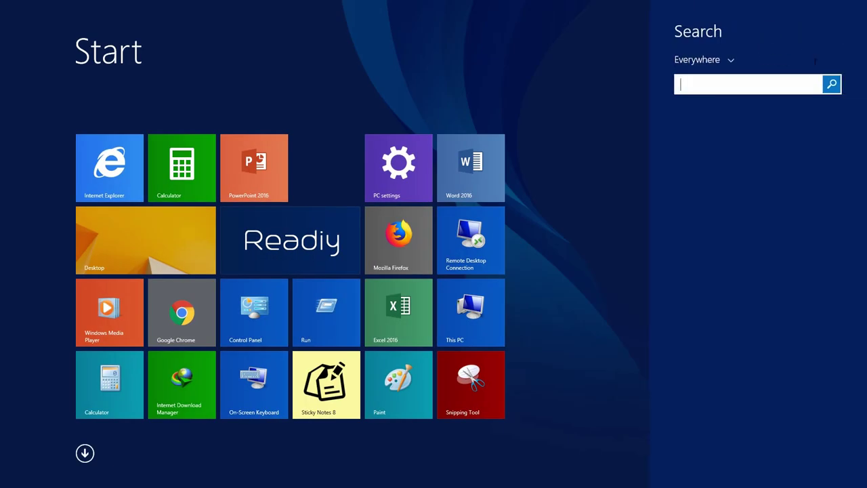
type("sound Recorder")
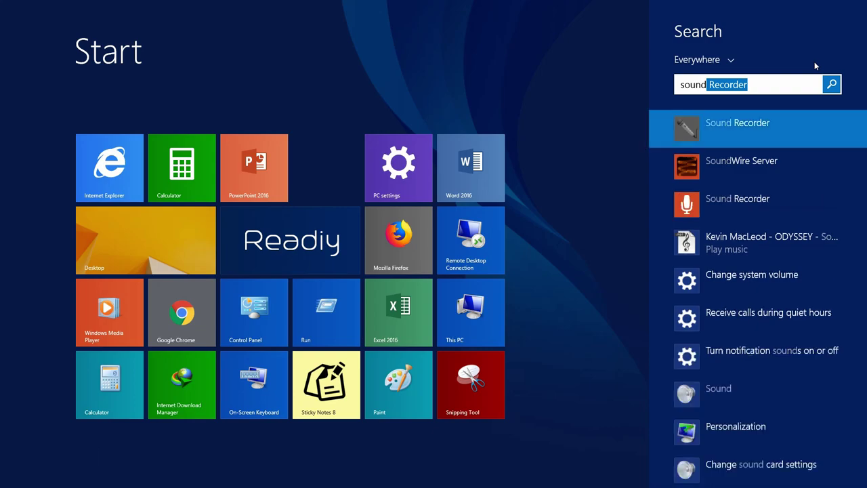
left_click(766, 134)
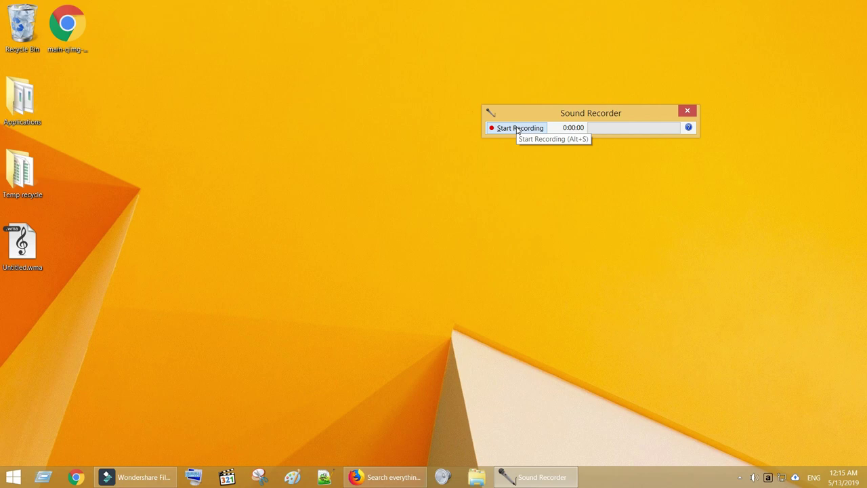
Record about 31 seconds of Ho Hey playing on SoundCloud in Firefox, then stop
left_click(520, 129)
left_click(389, 477)
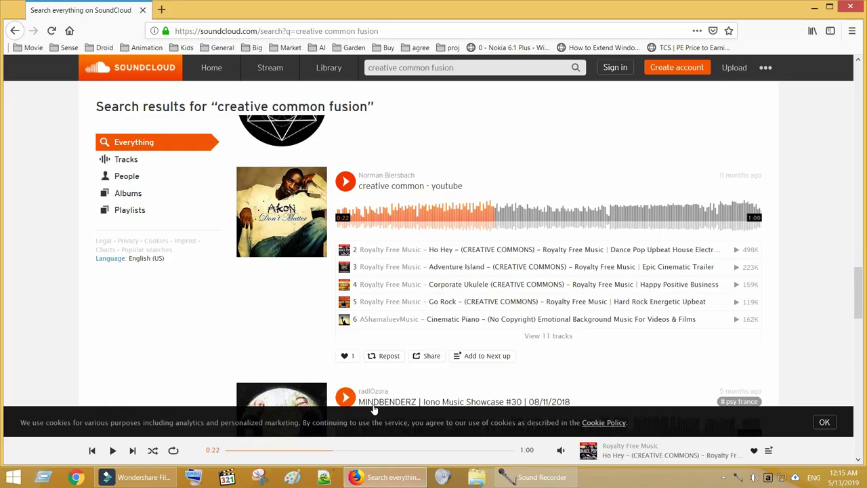
left_click(491, 218)
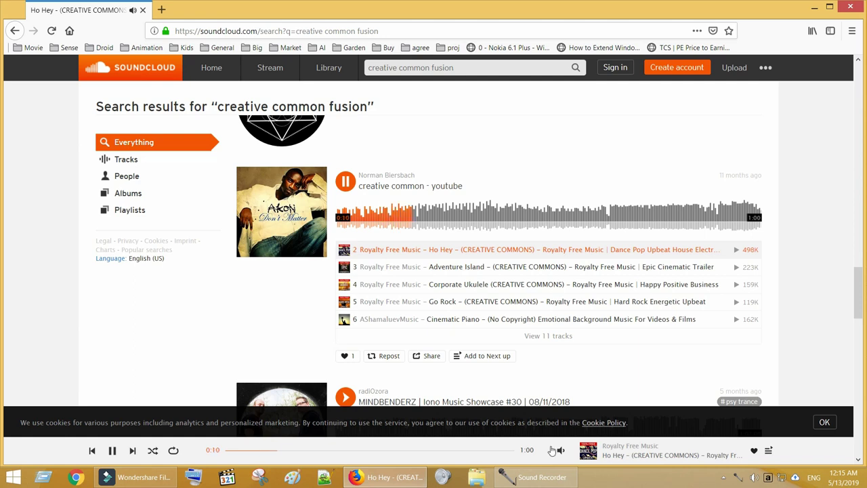
left_click(542, 480)
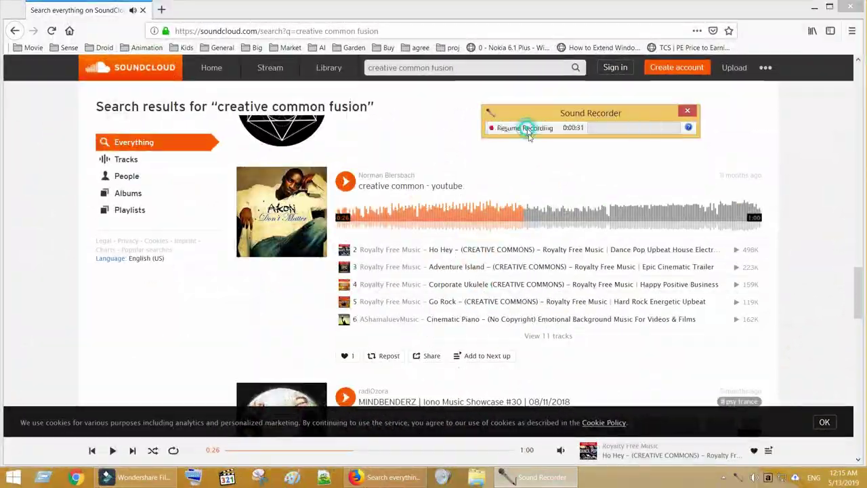
left_click(520, 128)
Save the recording as Untitled.wma on the Desktop, overwriting the existing file
left_click(467, 196)
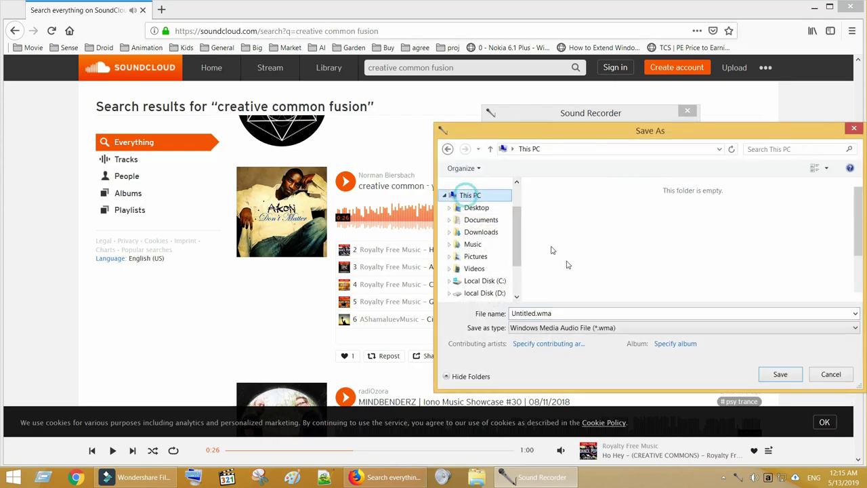
left_click(476, 207)
left_click(780, 374)
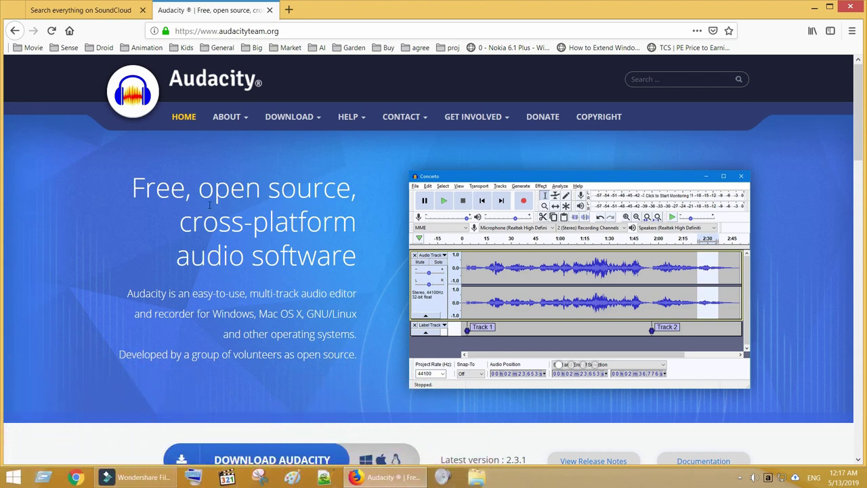
Scroll the audacityteam.org homepage and highlight the supported operating systems line
scroll(342, 289, "down", 3)
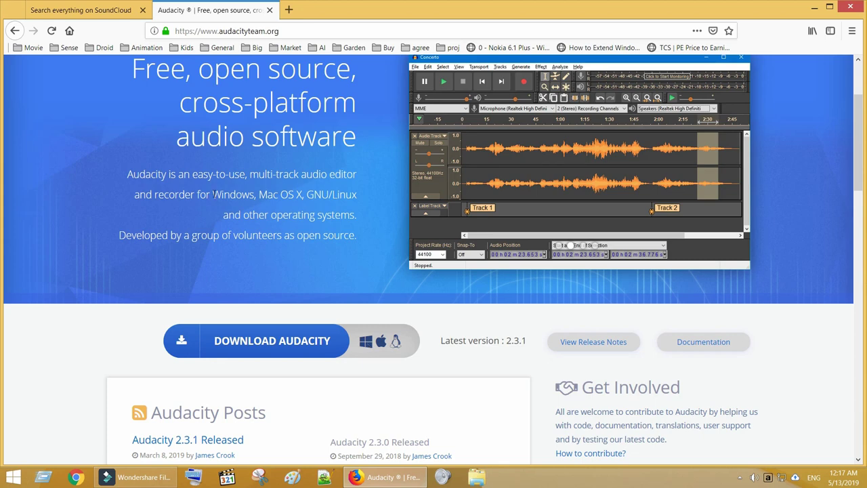
left_click_drag(213, 194, 329, 205)
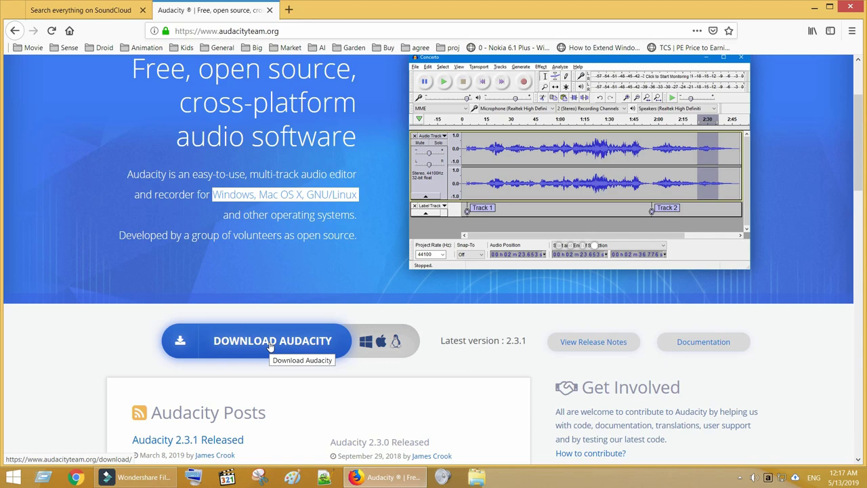
scroll(269, 346, "up", 3)
Launch Audacity from a Start search for 'auda' and dismiss the welcome message
key("super")
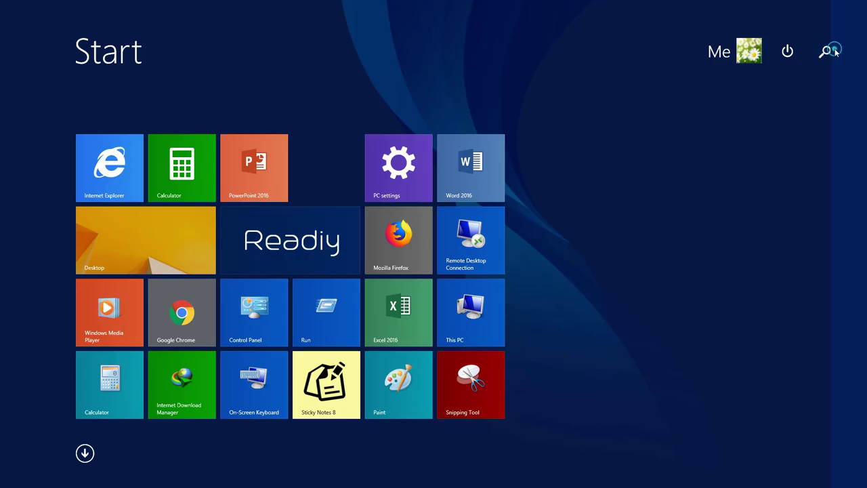
left_click(833, 48)
type("auda")
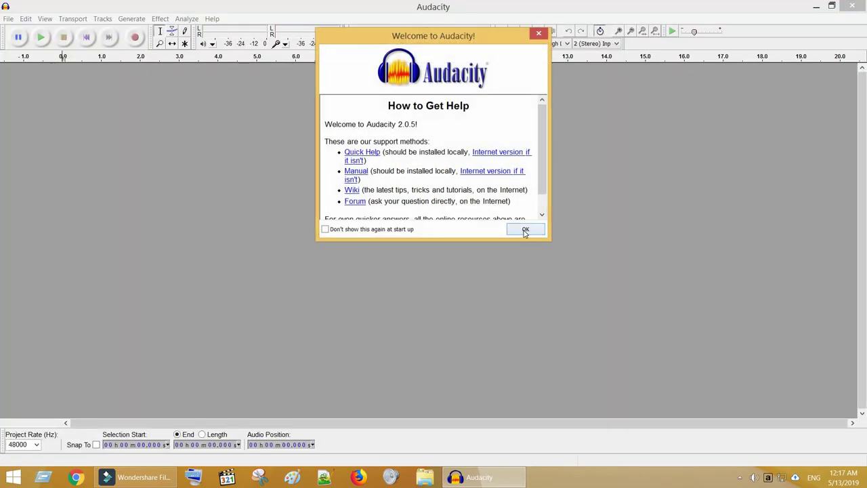
left_click(525, 230)
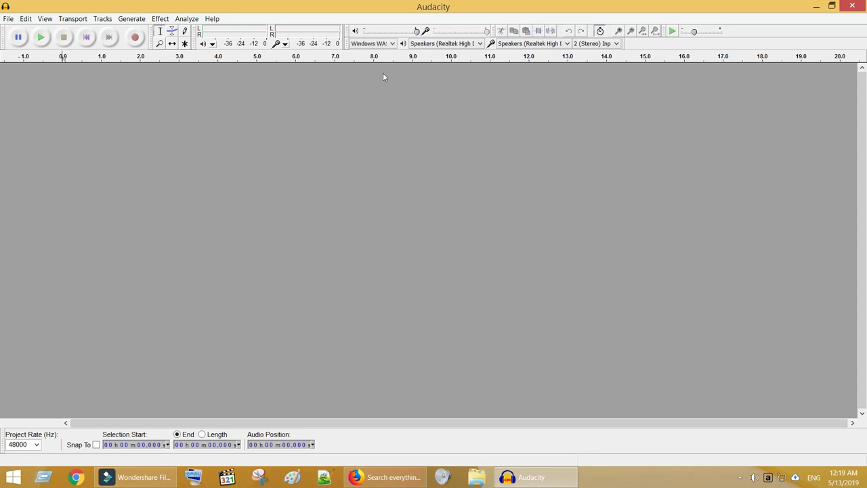
Set Audacity to Windows WASAPI with Speakers for playback and recording, 2 (Stereo) channels
left_click(393, 44)
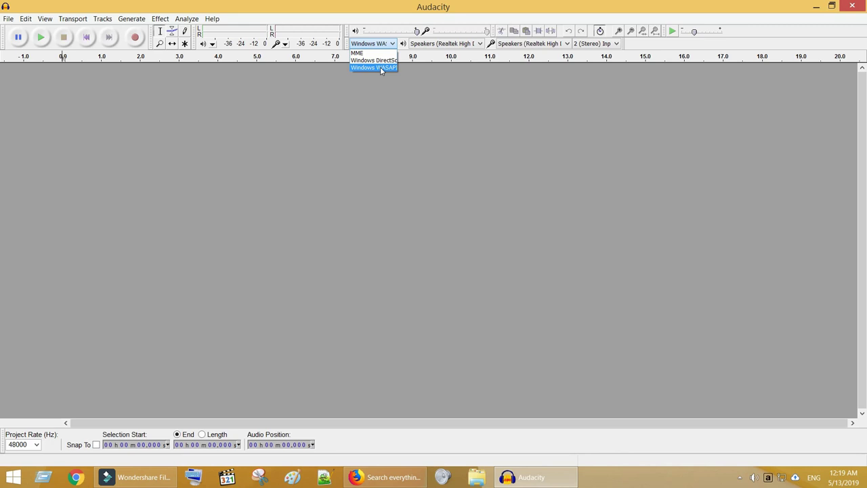
left_click(380, 66)
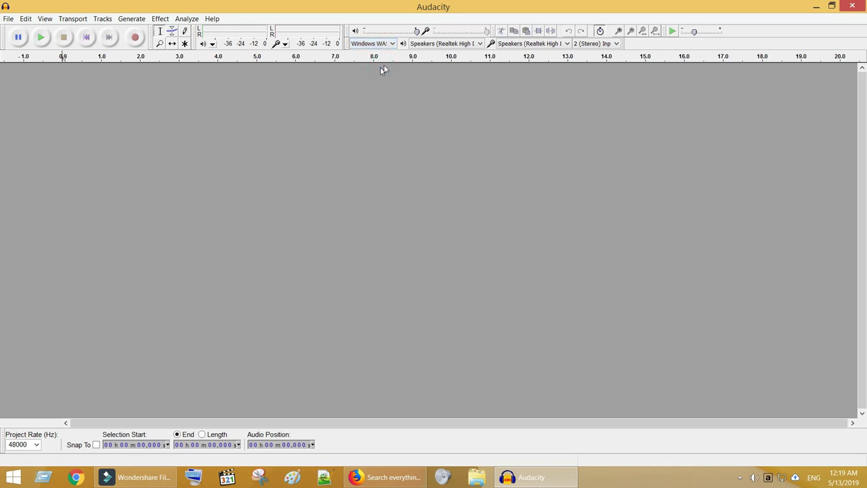
left_click(465, 45)
left_click(448, 55)
left_click(517, 43)
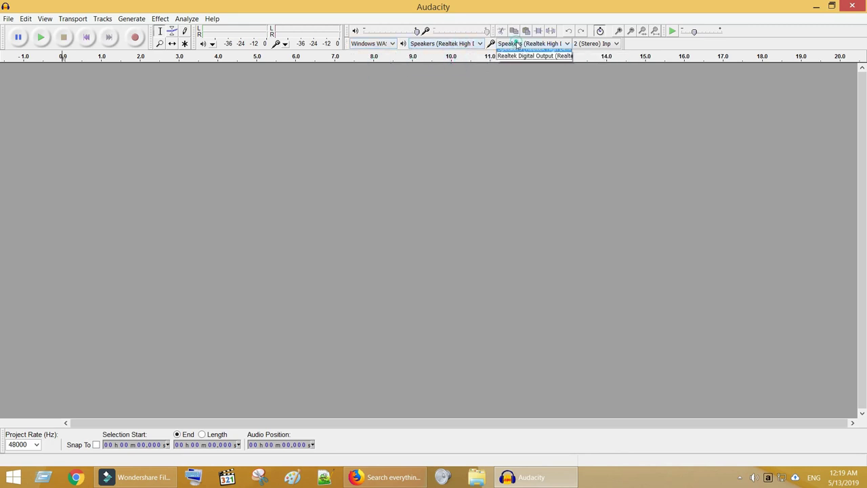
left_click(518, 61)
left_click(595, 44)
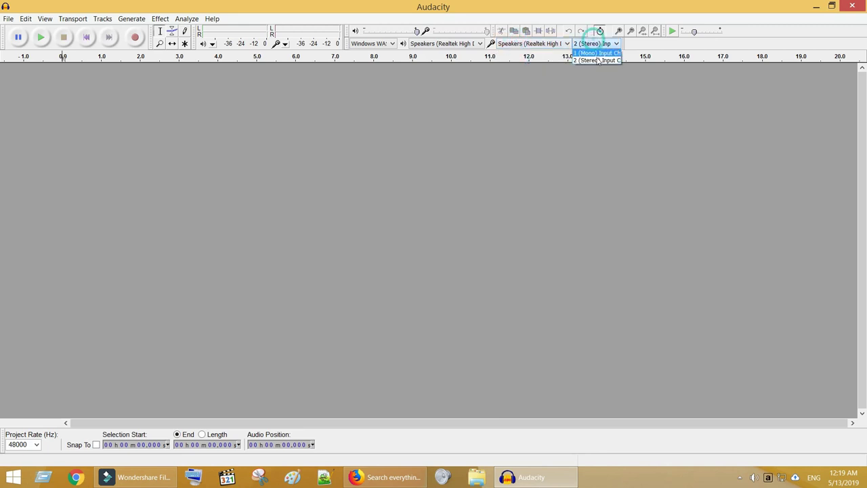
left_click(596, 61)
Record about 24 seconds of Ho Hey from SoundCloud into a new stereo Audacity track
left_click(136, 39)
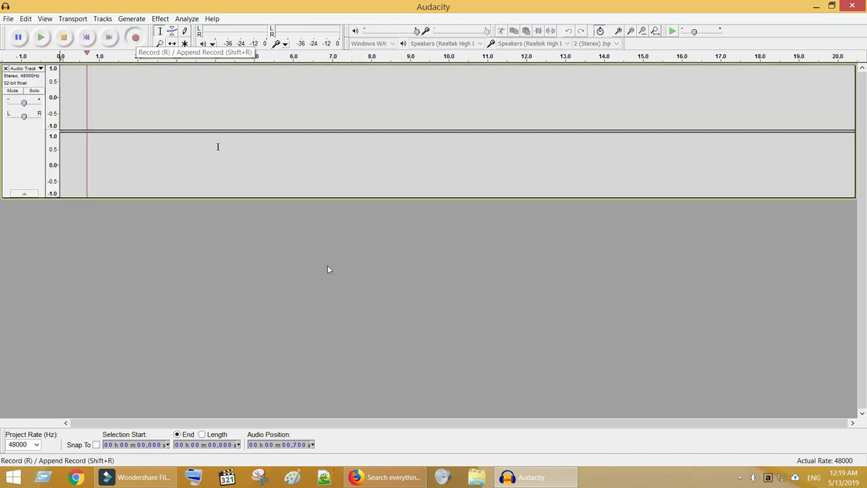
left_click(385, 483)
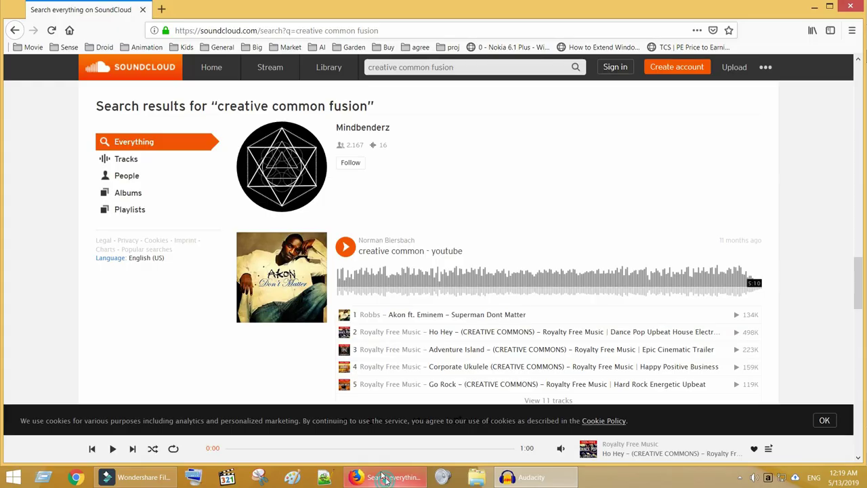
left_click(369, 335)
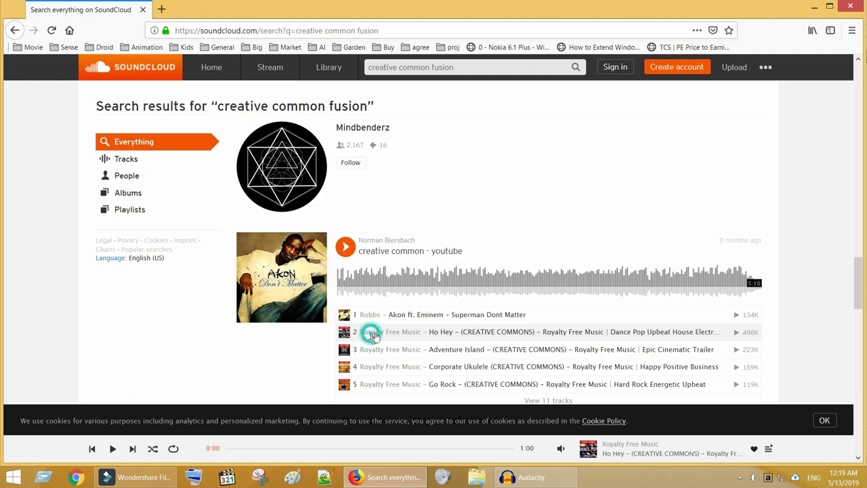
left_click(534, 478)
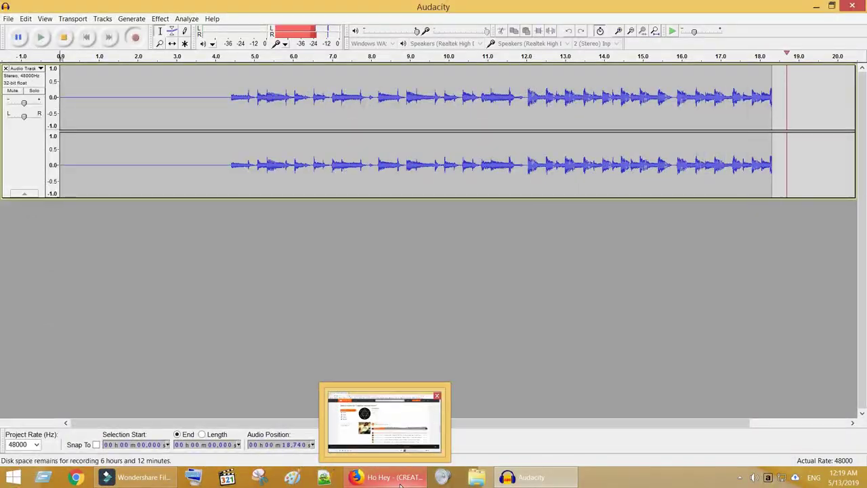
left_click(63, 38)
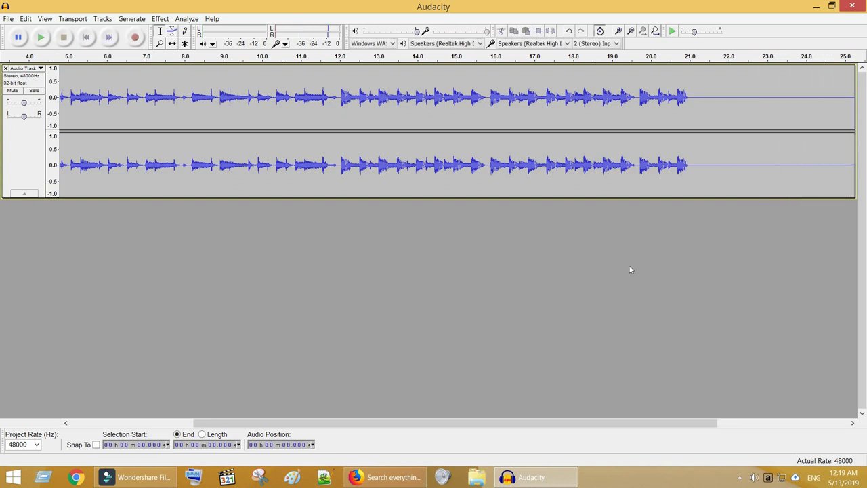
Export the recording to the Desktop as mymusic.mp3 and play the file back
scroll(419, 333, "left", 2)
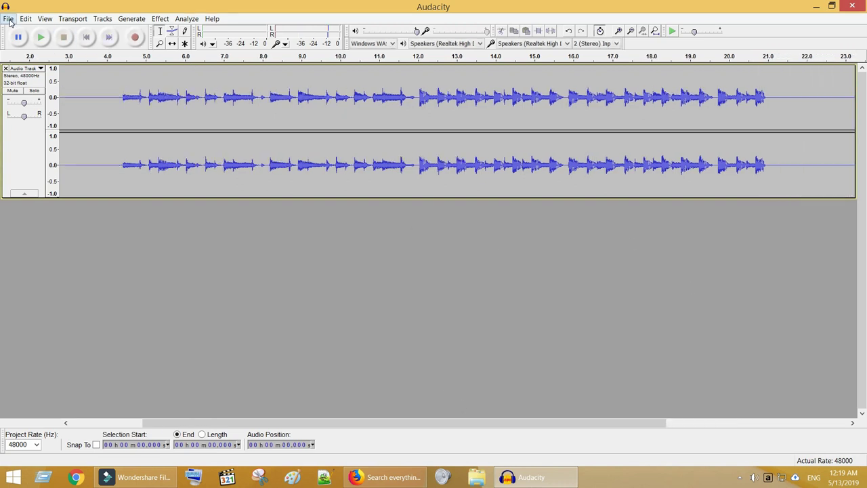
left_click(8, 19)
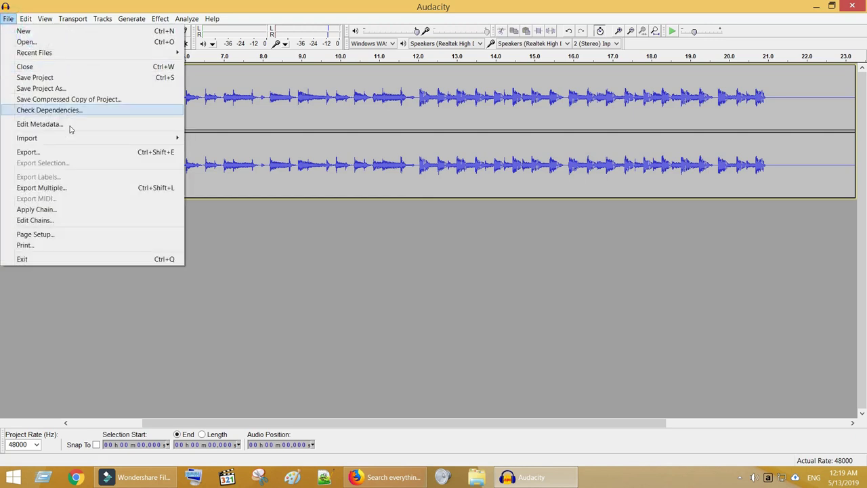
left_click(68, 152)
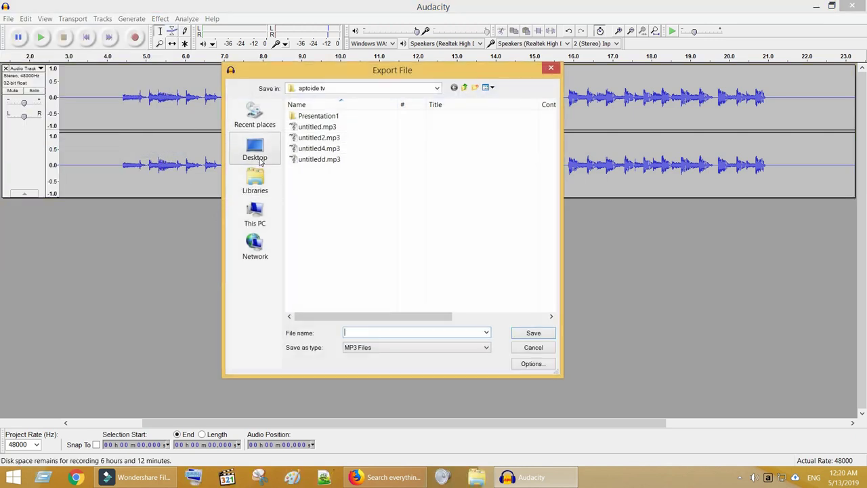
left_click(255, 152)
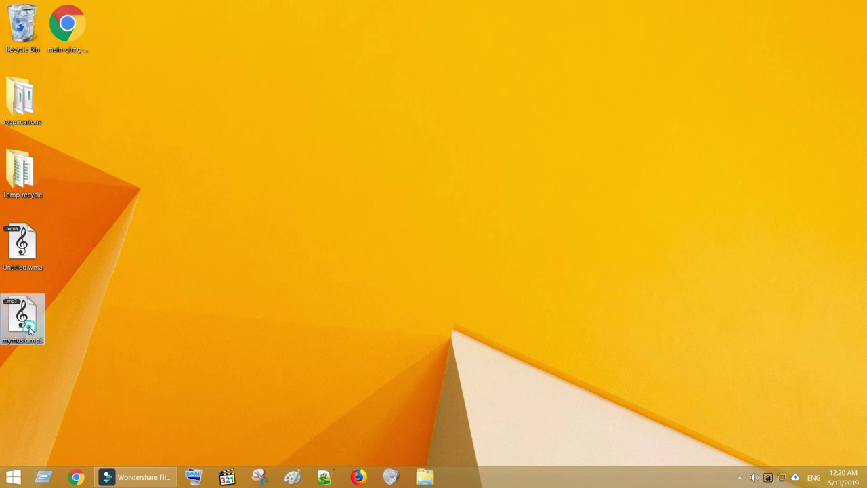
double_click(29, 329)
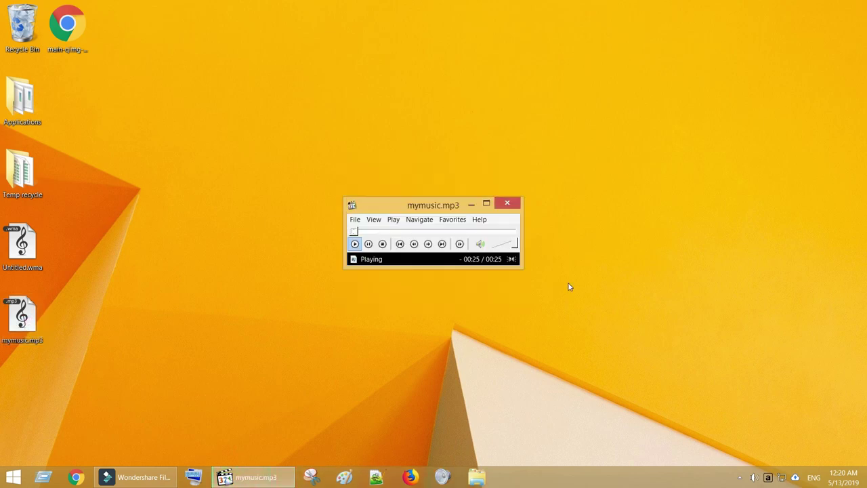